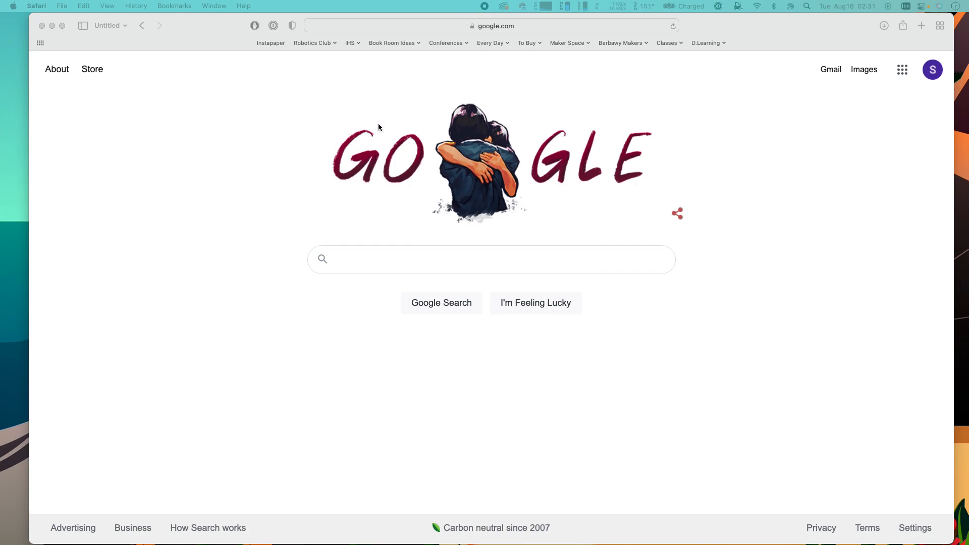
- Open berbawy.com and look over the home page, including the Adobe CC software offer
click(368, 25)
text(berbawy)
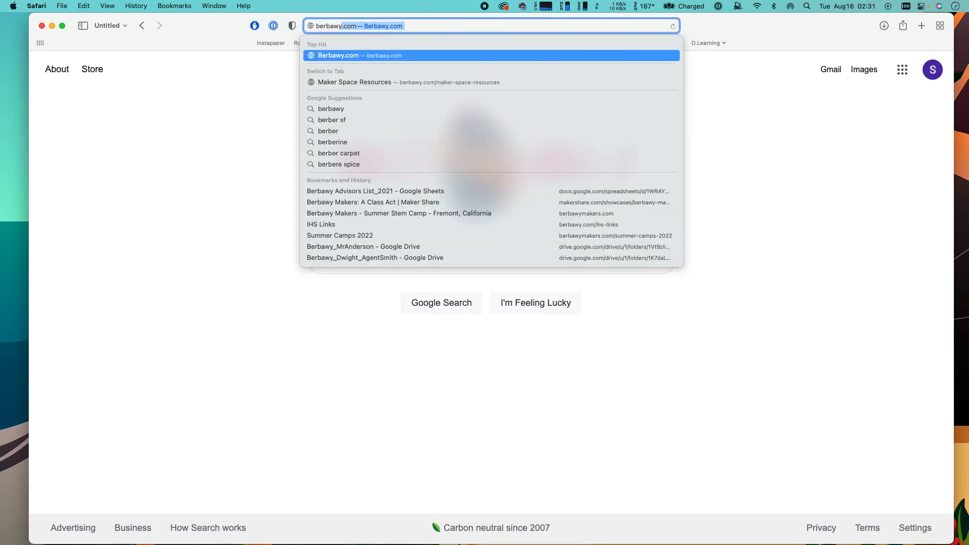
key(Return)
scroll(538, 277, down, 5)
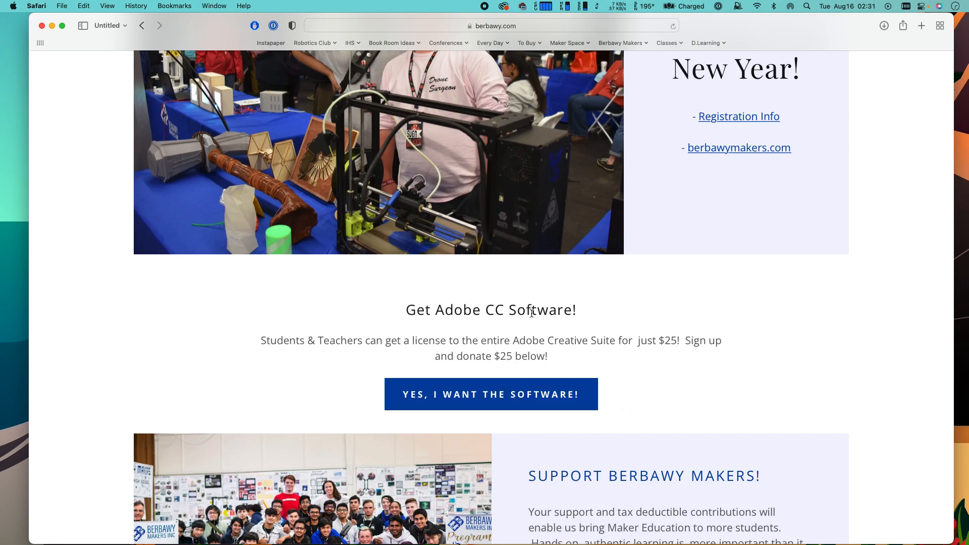
scroll(532, 313, up, 2)
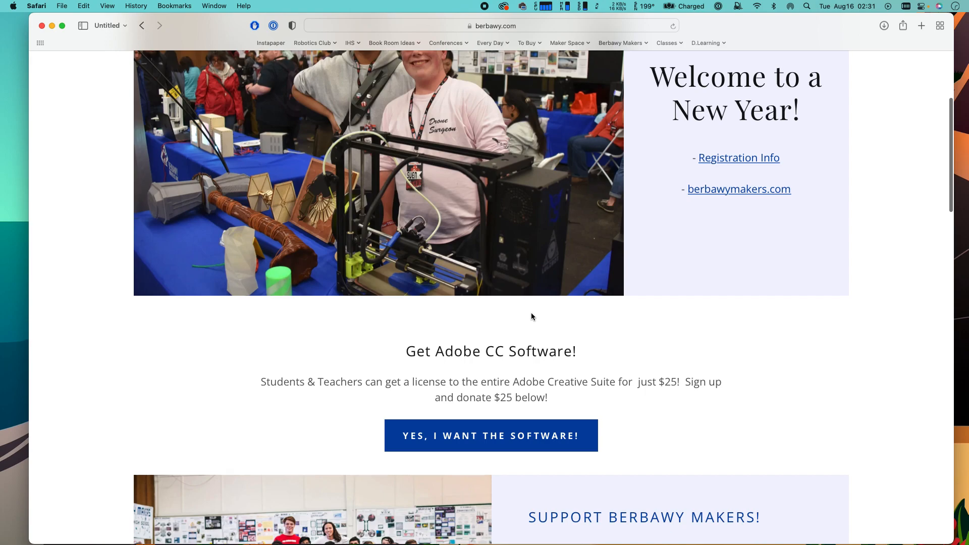
scroll(531, 317, up, 5)
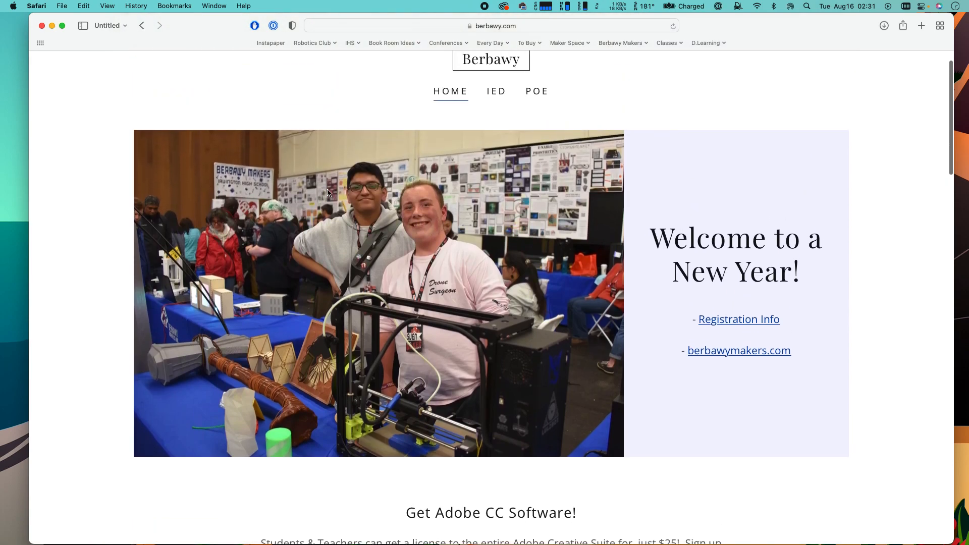
- Switch to Illustrator and create a new 12 x 12 in print document with one artboard
key(super+Tab)
key(super+Tab)
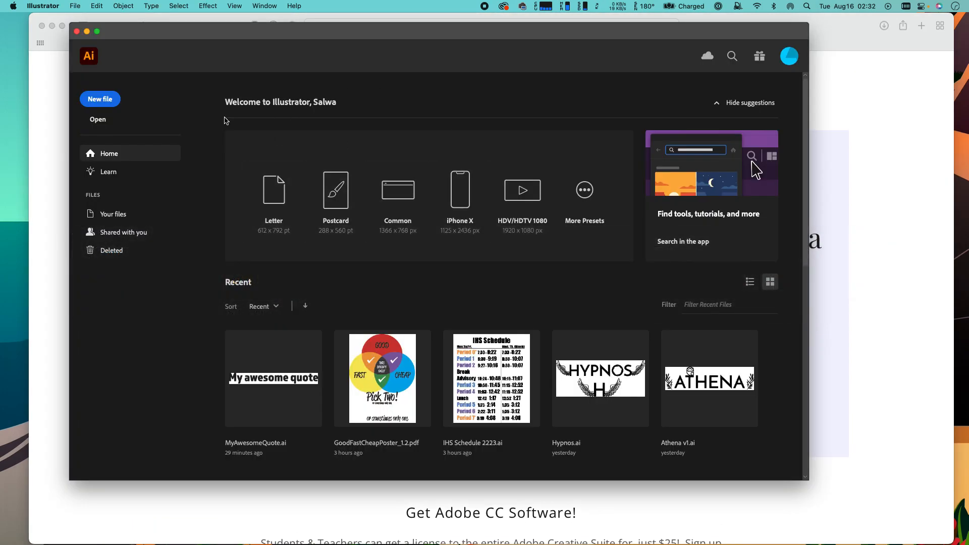
click(110, 101)
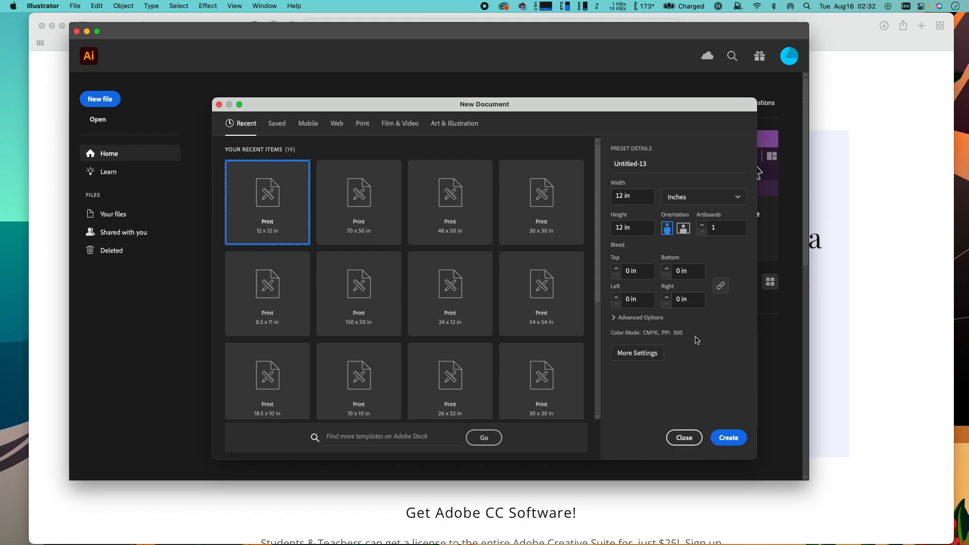
click(729, 438)
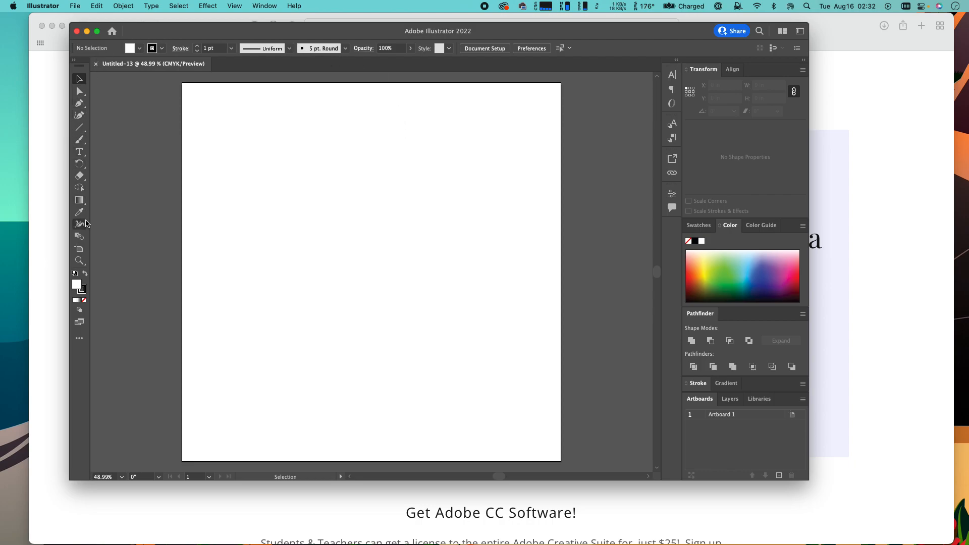
- Set the workspace to Layout
click(269, 5)
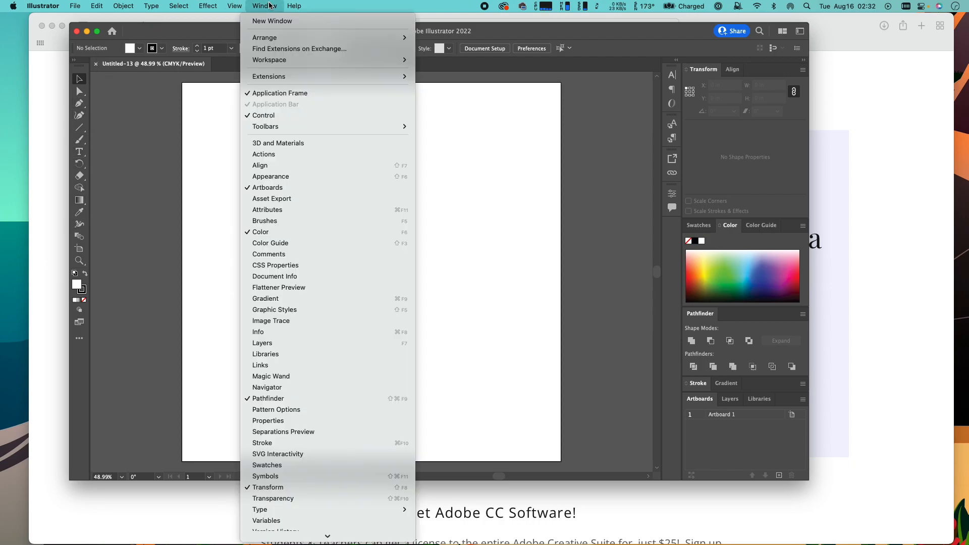
mouse_move(270, 60)
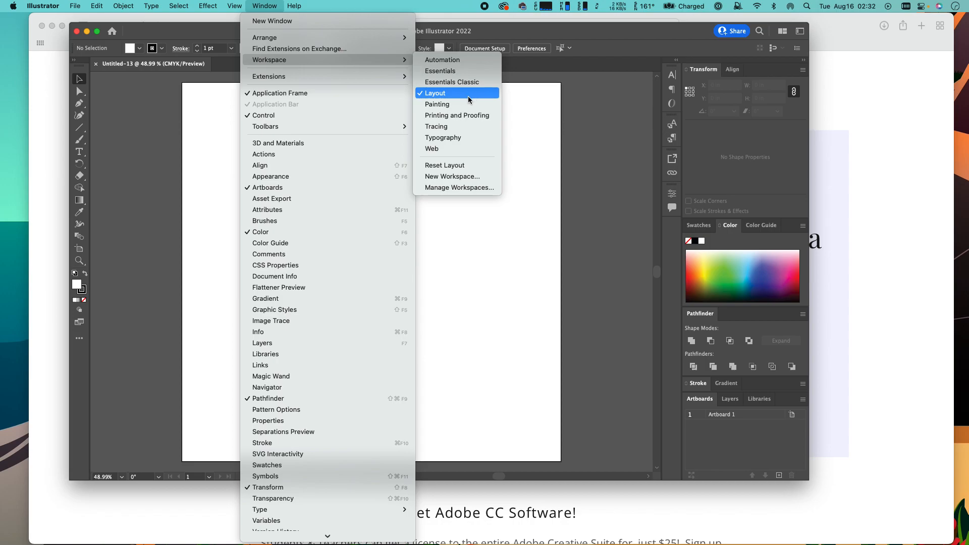
click(488, 96)
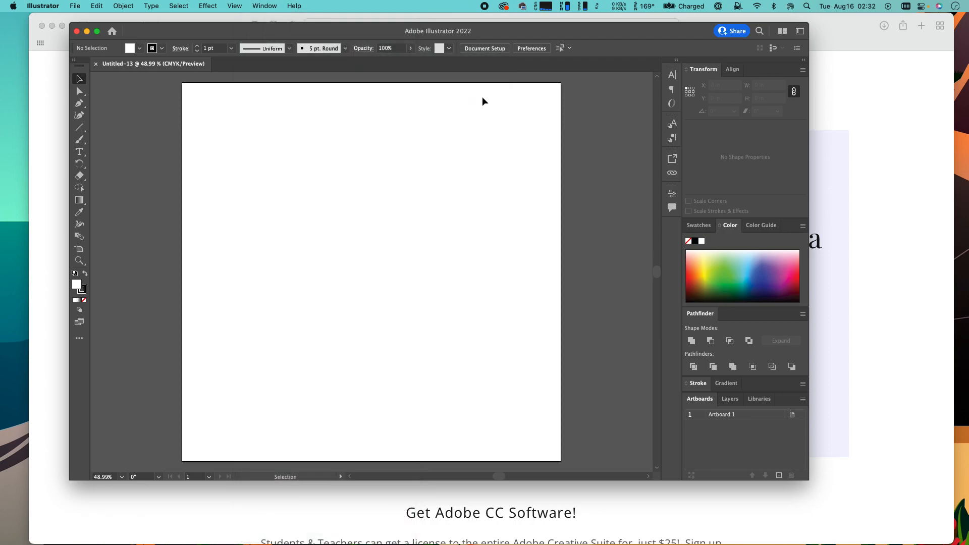
- Add an area text frame about 10.9 by 5.3 in across the artboard's upper half, containing "My awesome quote"
click(80, 95)
click(80, 79)
click(80, 152)
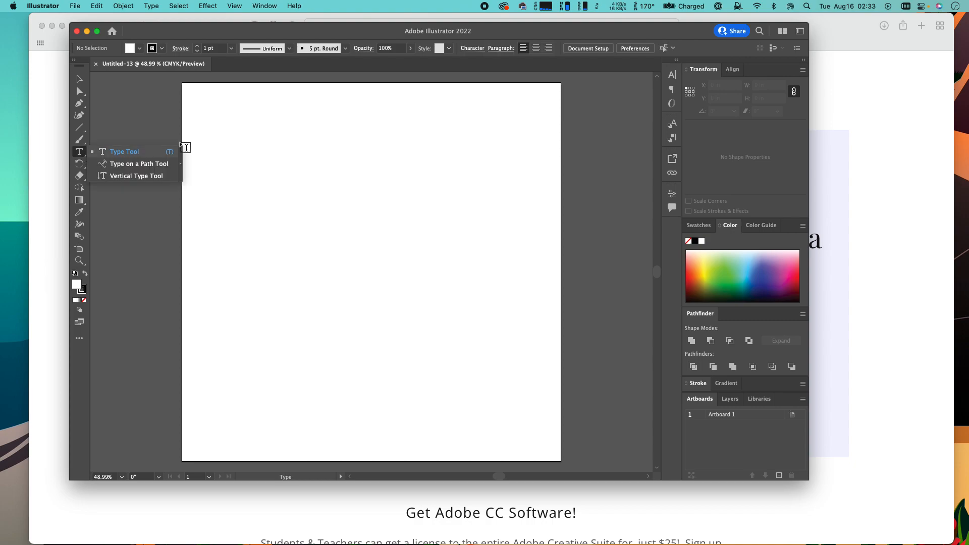
drag(200, 128, 545, 295)
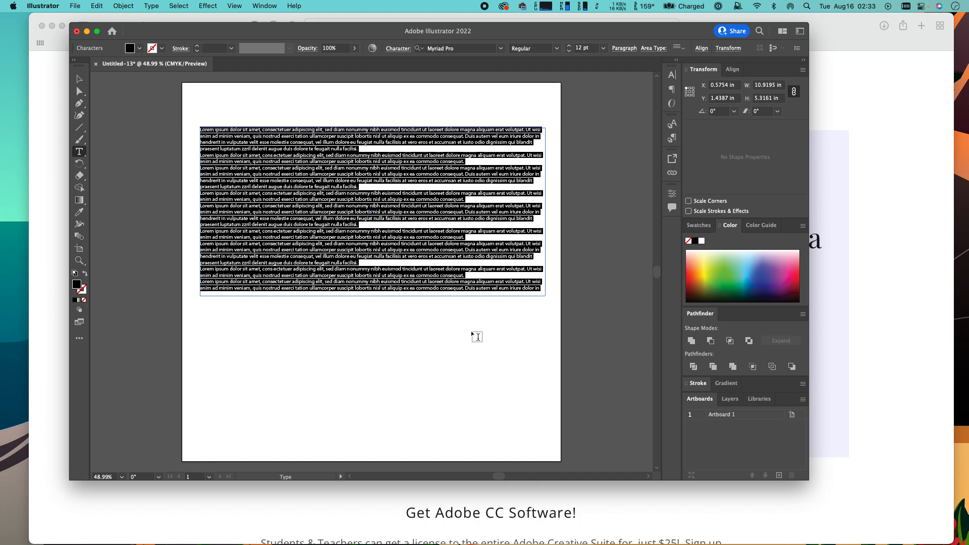
text(My awesome quote)
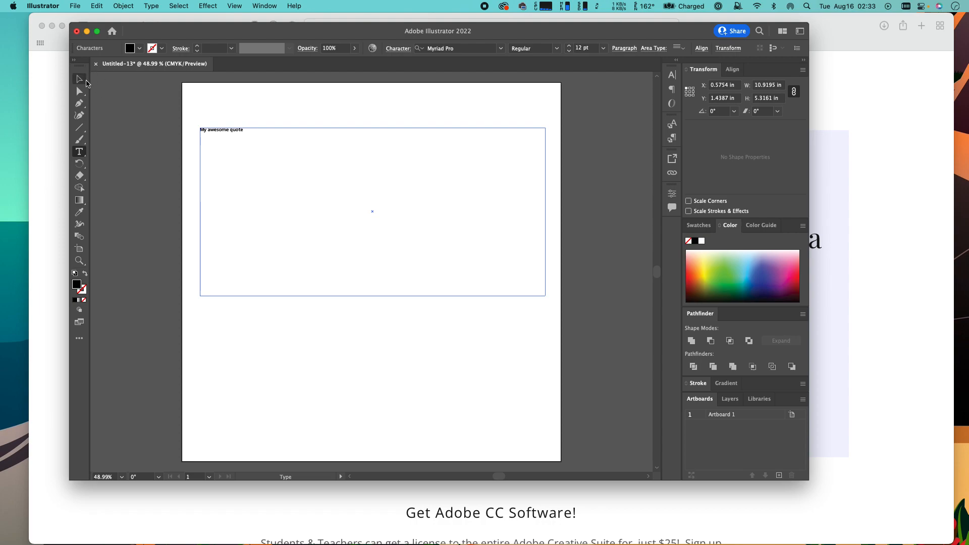
- Set the font size of the quote text to 100 pt
click(81, 80)
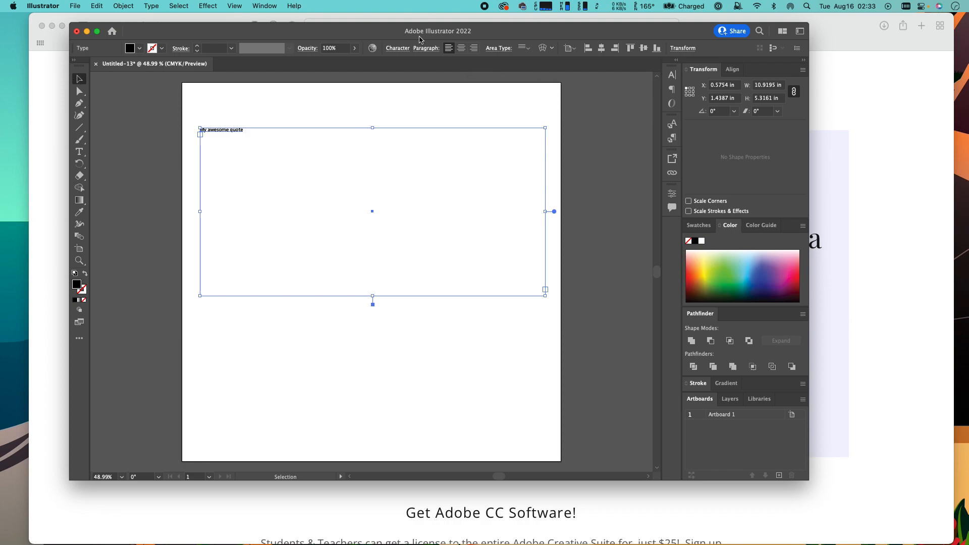
click(404, 50)
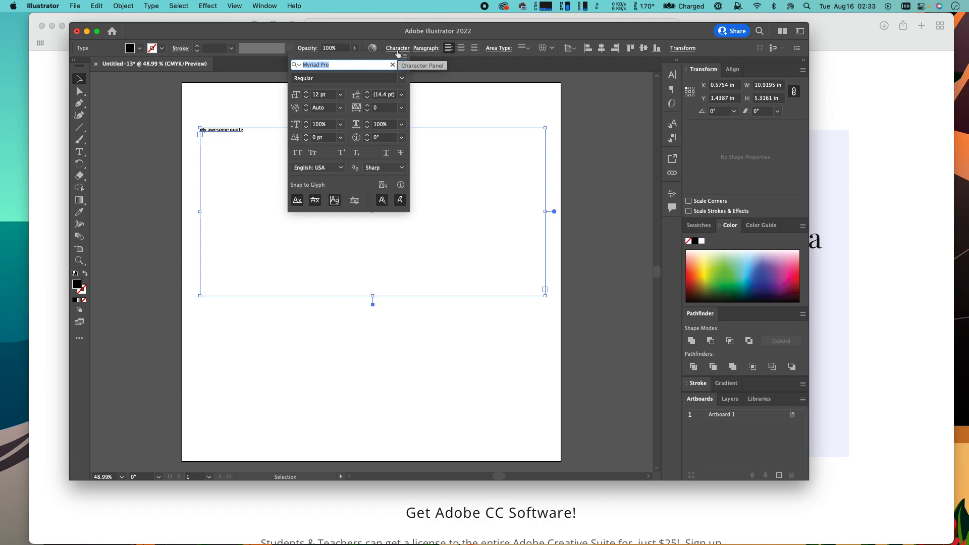
click(321, 95)
text(1)
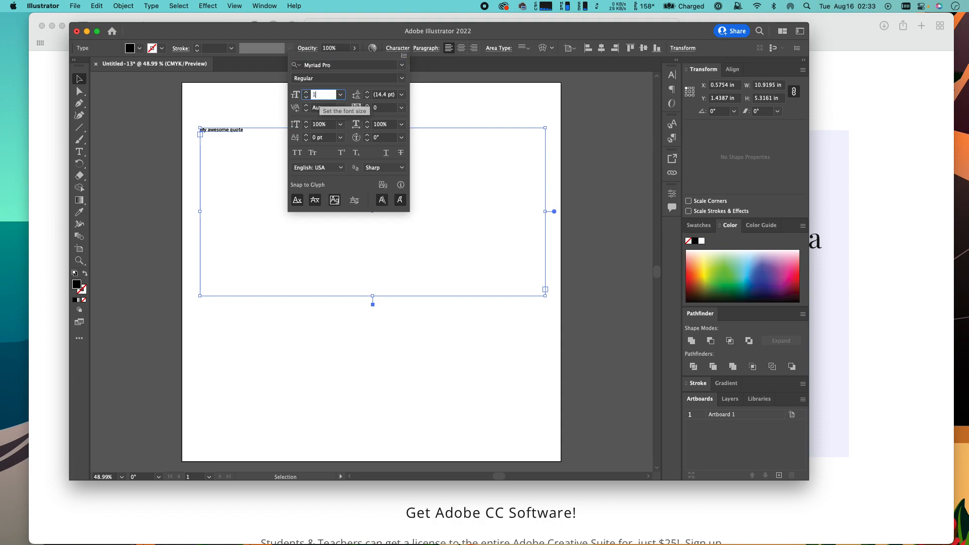
key(Return)
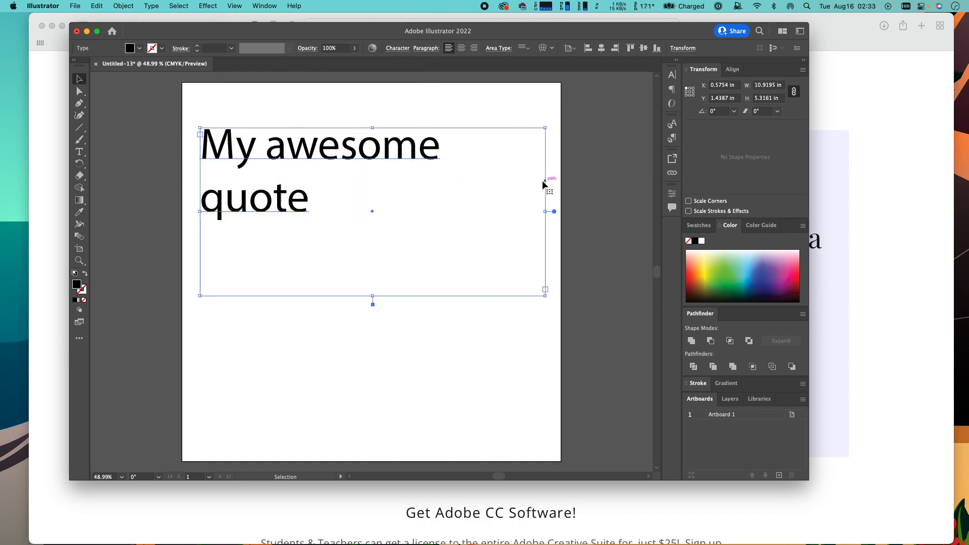
- Shrink the text frame to about 9.8 by 4.3 in and try centred alignment before restoring left alignment
drag(545, 290, 511, 263)
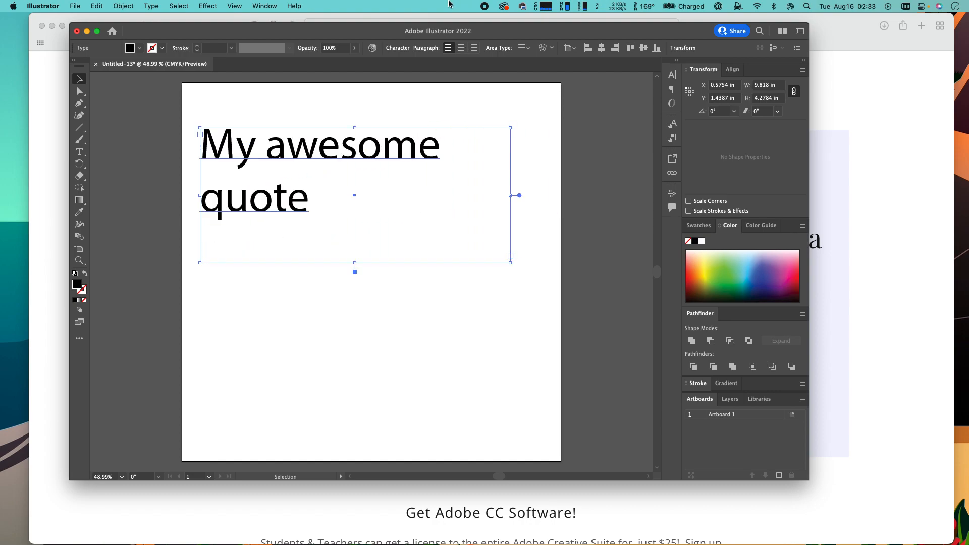
click(461, 47)
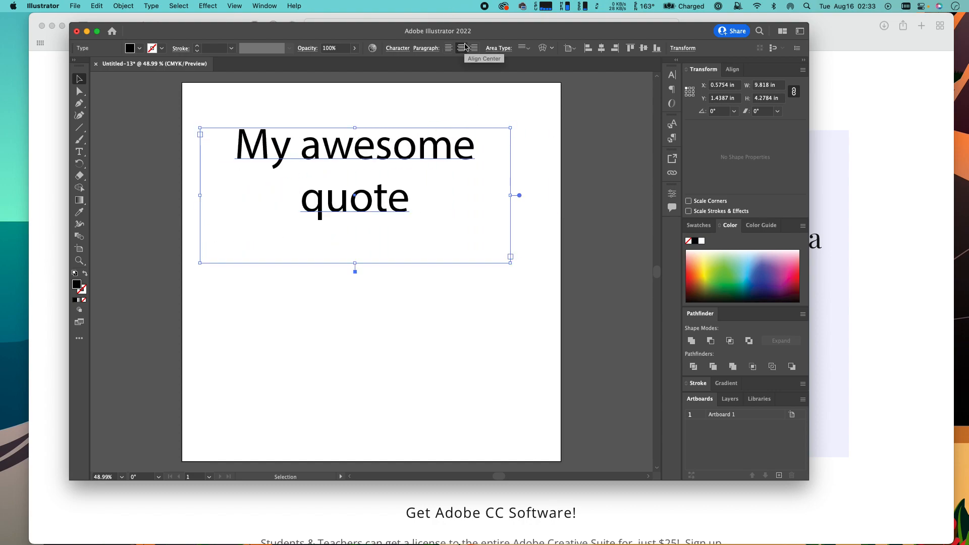
click(448, 48)
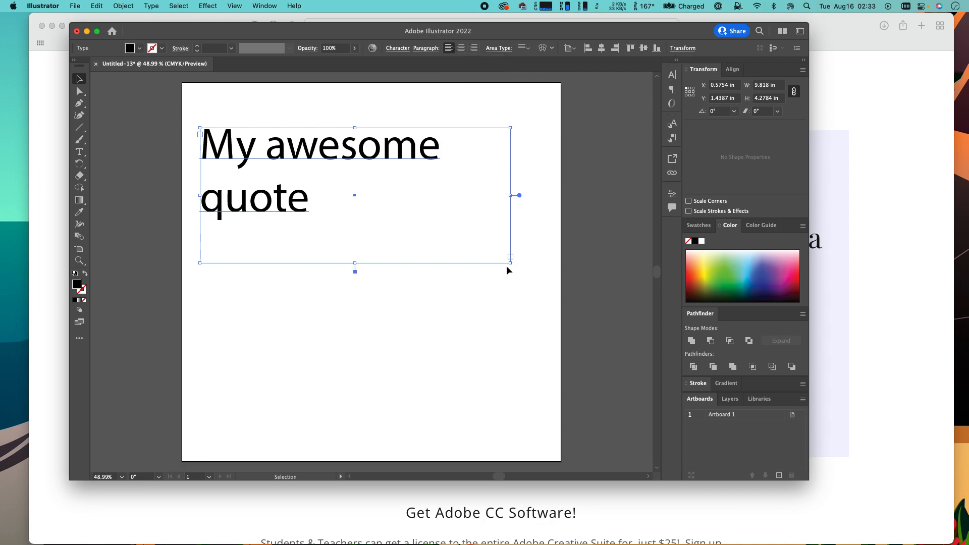
- Resize the text frame to about 12.7 by 2.6 in so the quote fits one line, and enlarge the application window
drag(511, 262, 602, 210)
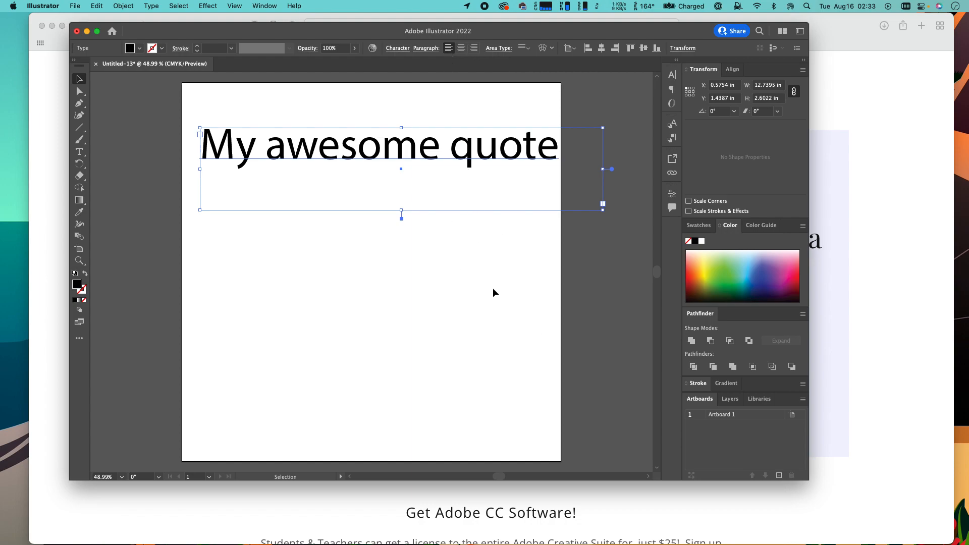
scroll(493, 289, right, 3)
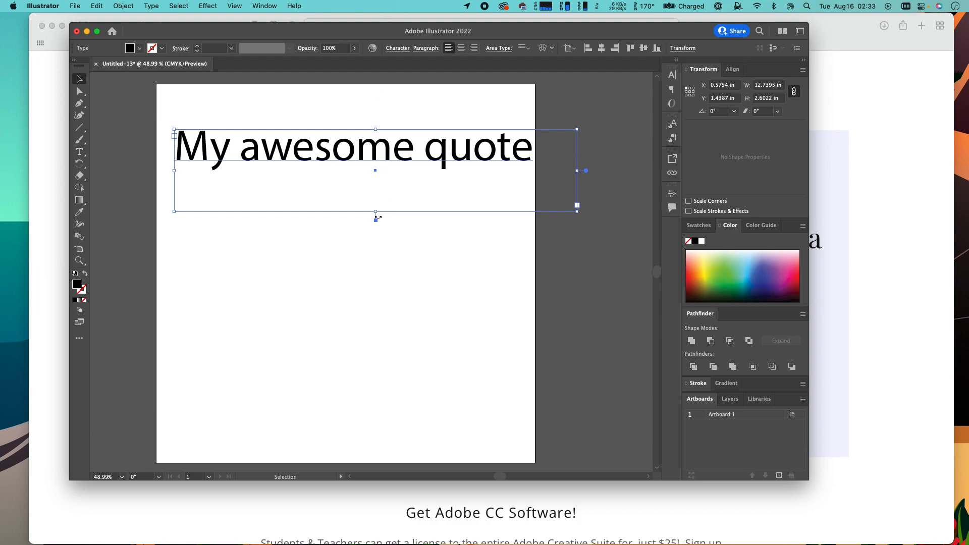
drag(334, 28, 255, 6)
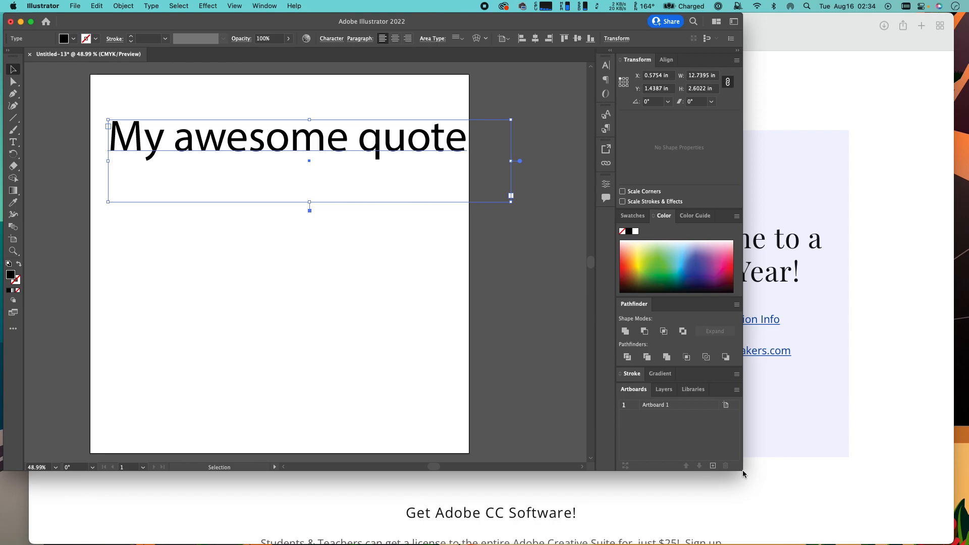
drag(772, 483, 953, 524)
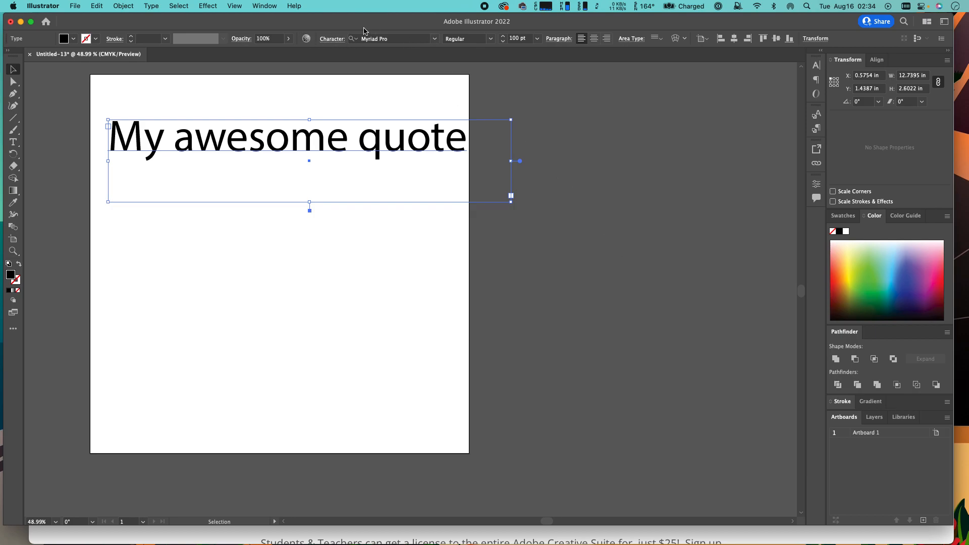
- Change the quote's font to DIN Condensed Bold
click(435, 40)
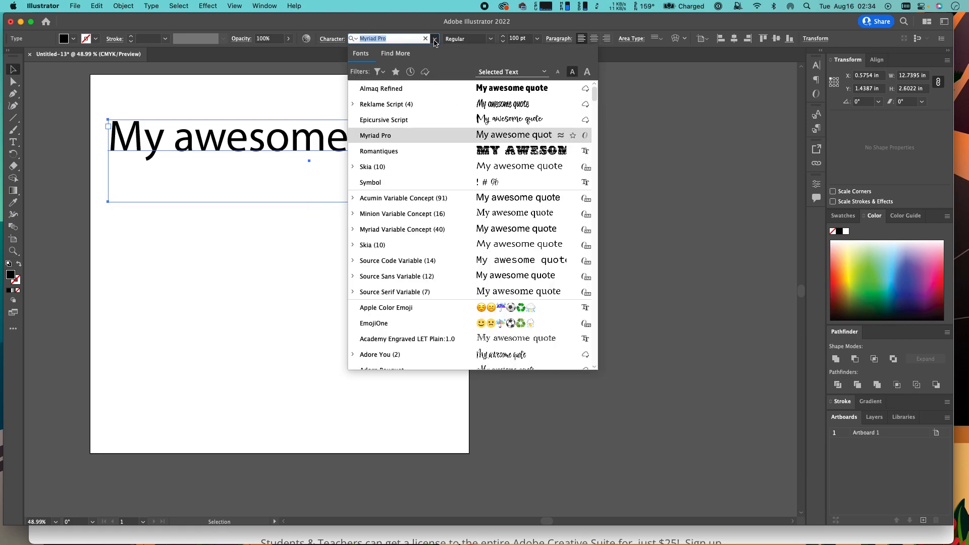
scroll(458, 271, down, 5)
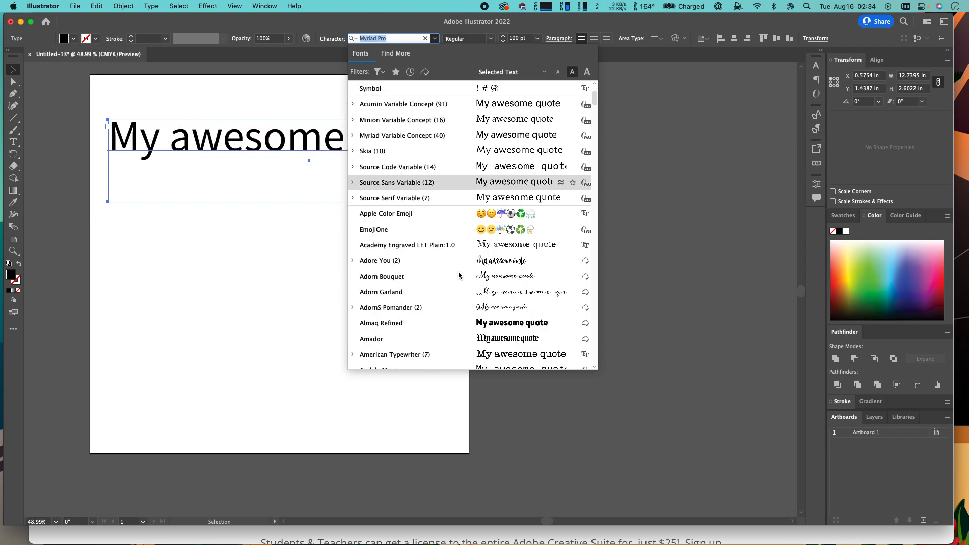
scroll(458, 271, down, 3)
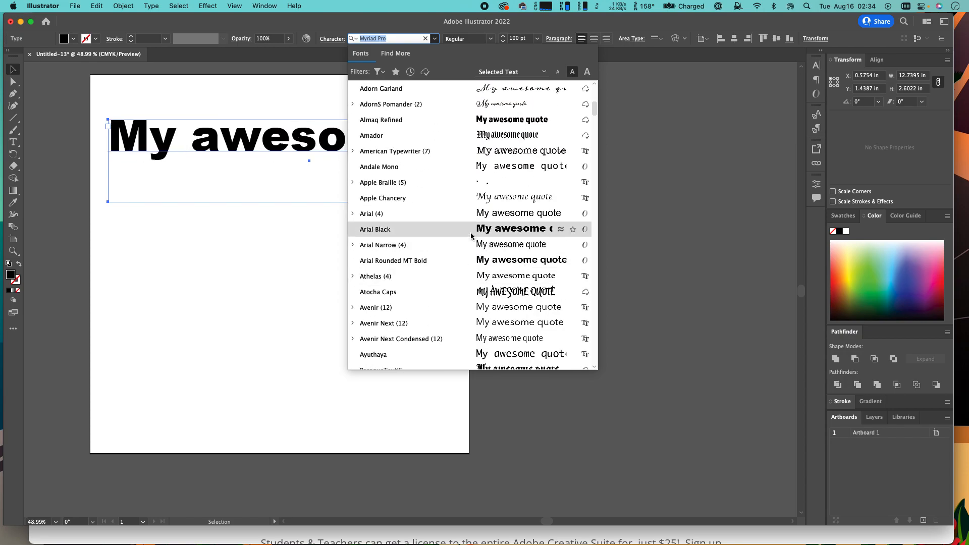
scroll(490, 295, down, 10)
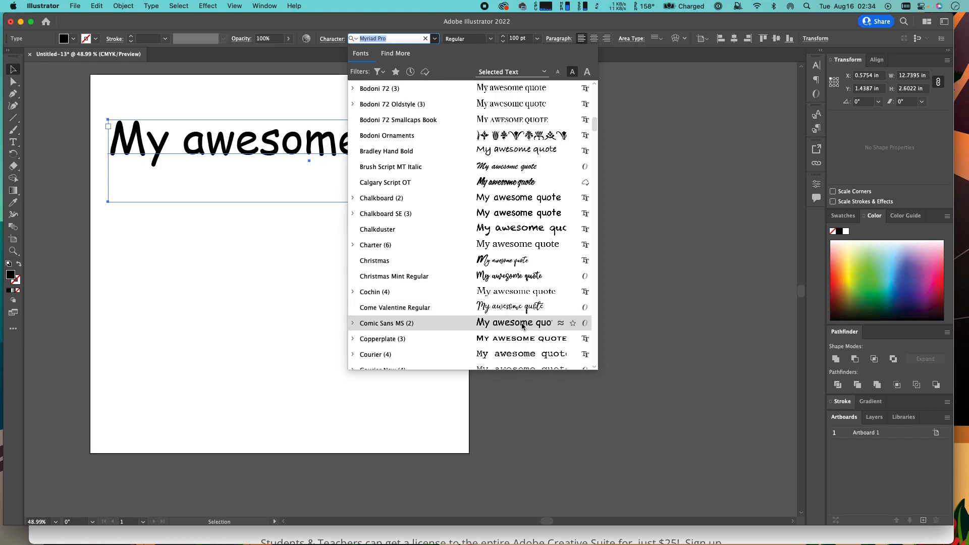
scroll(522, 326, down, 4)
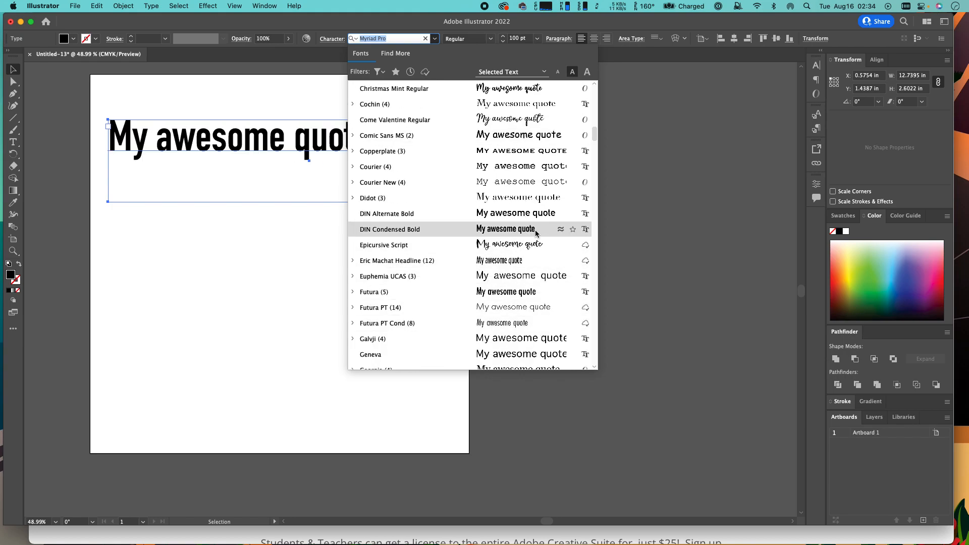
click(536, 232)
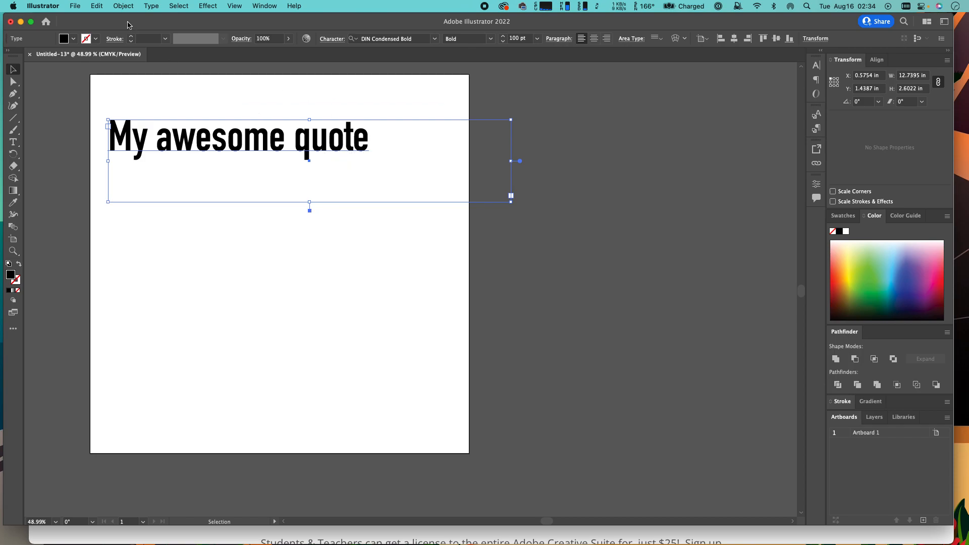
- Convert the quote text to outlines and inspect the letter shapes up close
click(152, 6)
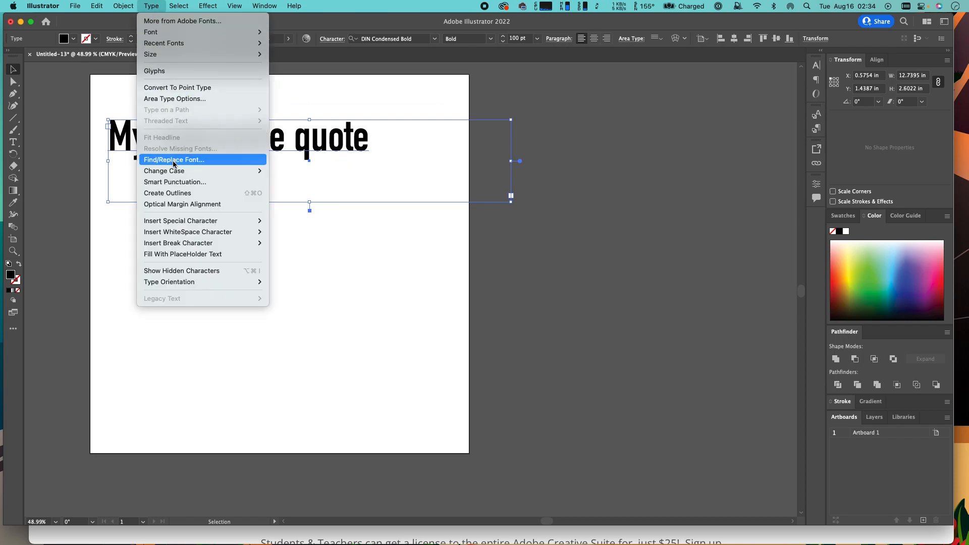
click(180, 194)
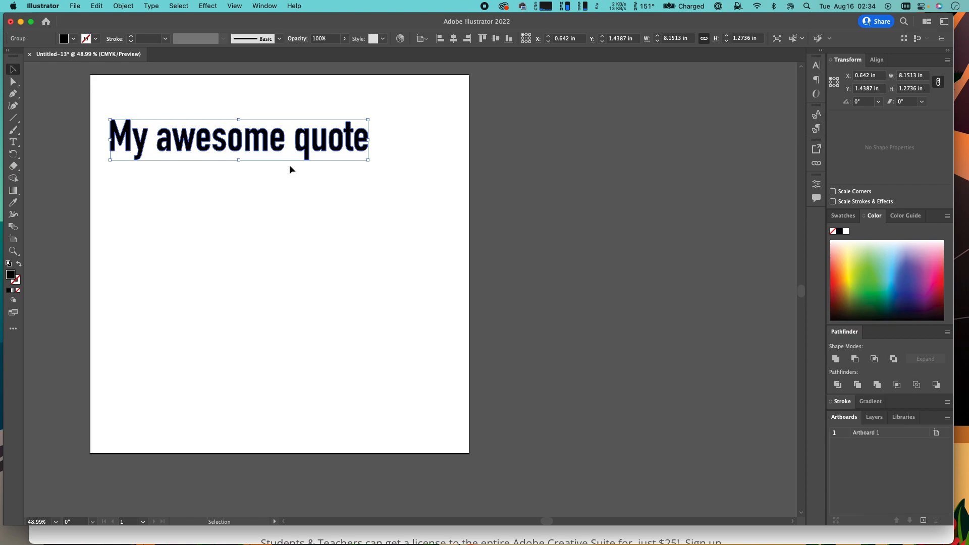
scroll(270, 153, up, 5)
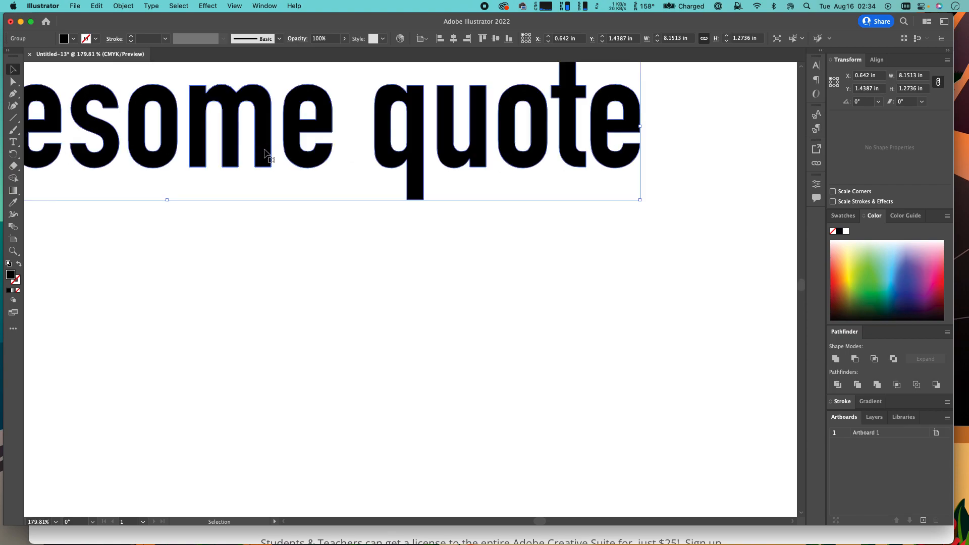
- Set the outlined quote's fill to none
scroll(277, 161, down, 3)
scroll(276, 159, down, 5)
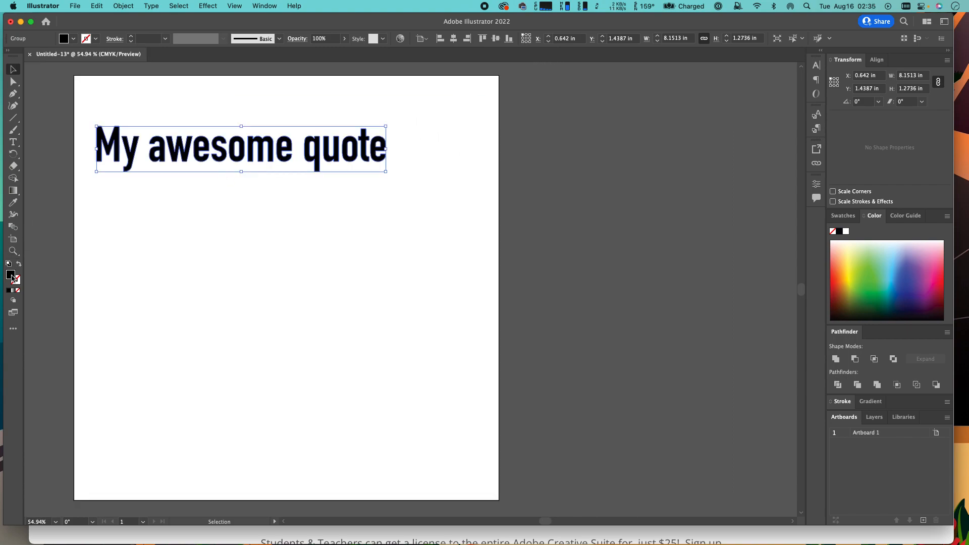
click(17, 291)
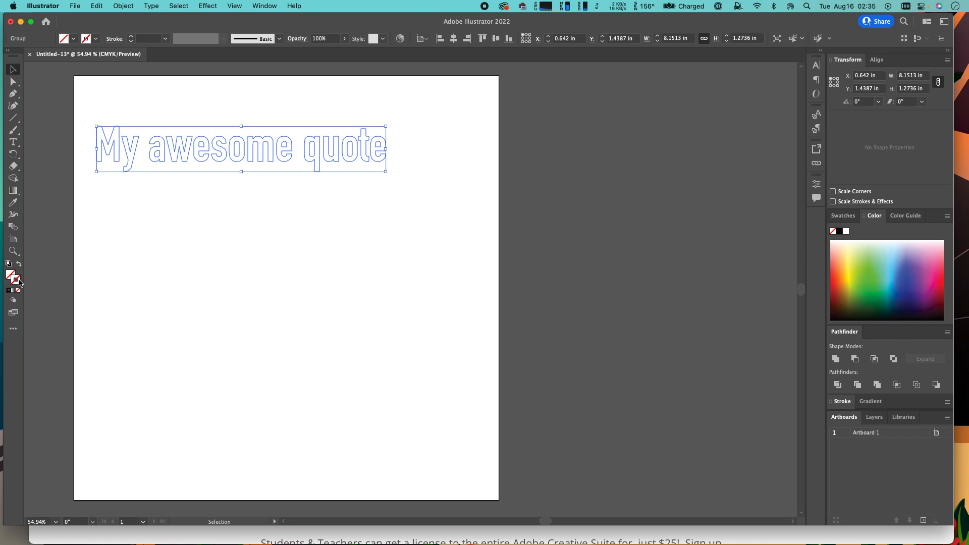
- Give the outlined quote a solid black stroke, try a black fill, and set the fill back to none
click(9, 290)
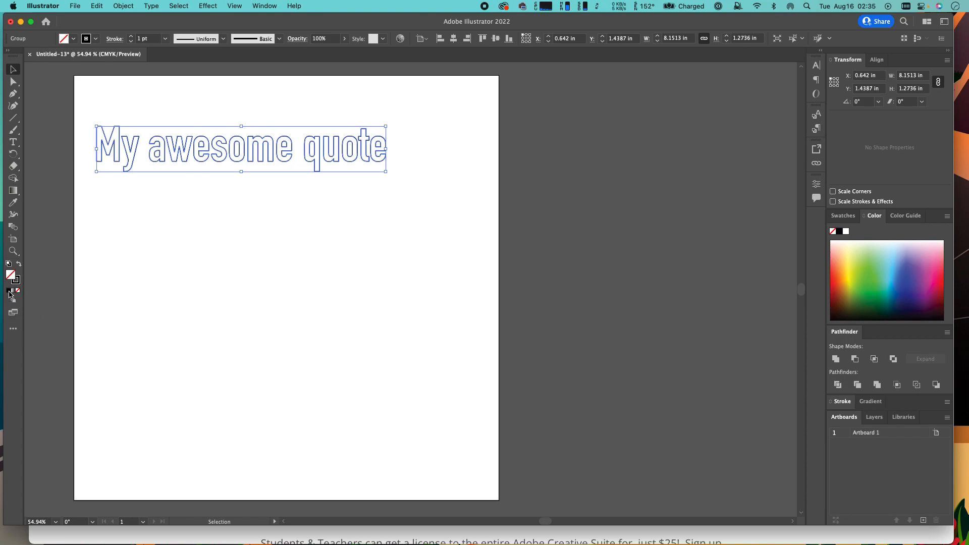
click(8, 290)
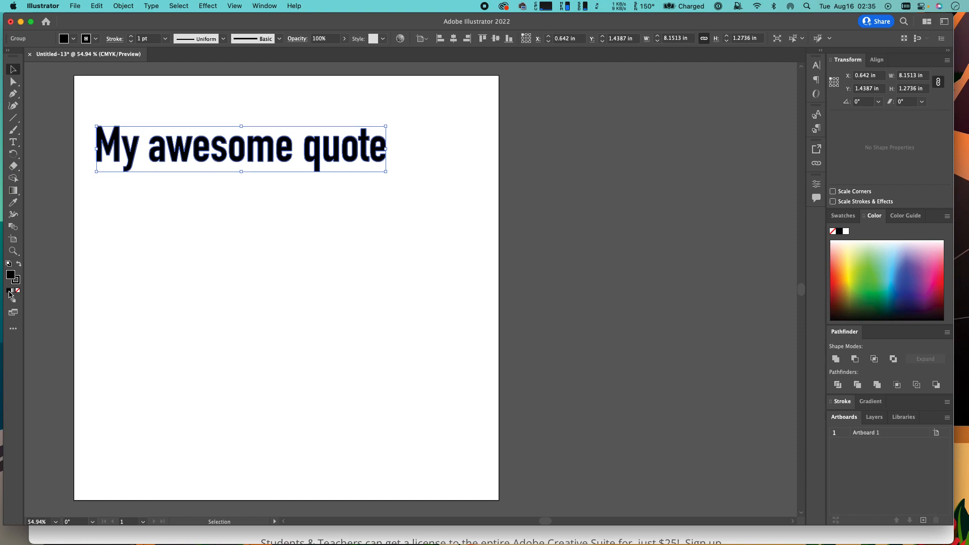
click(18, 291)
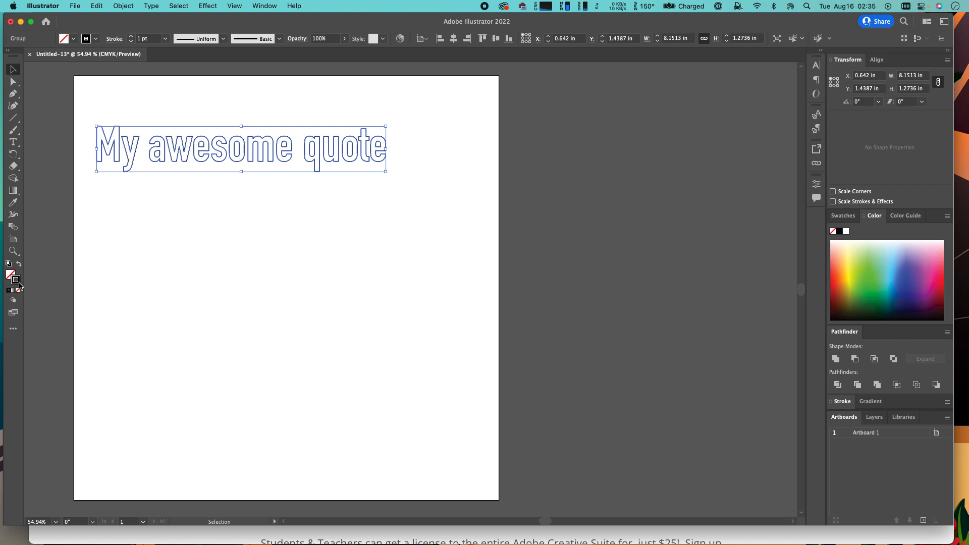
- Change the outlined quote's stroke color to olive green 91992E and deselect the quote
double_click(19, 284)
click(440, 257)
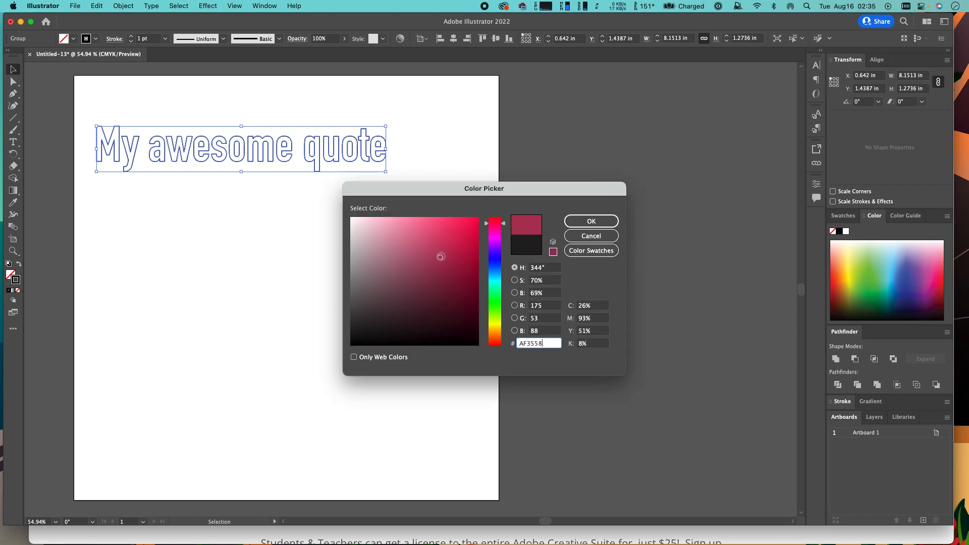
drag(493, 263, 495, 323)
click(440, 269)
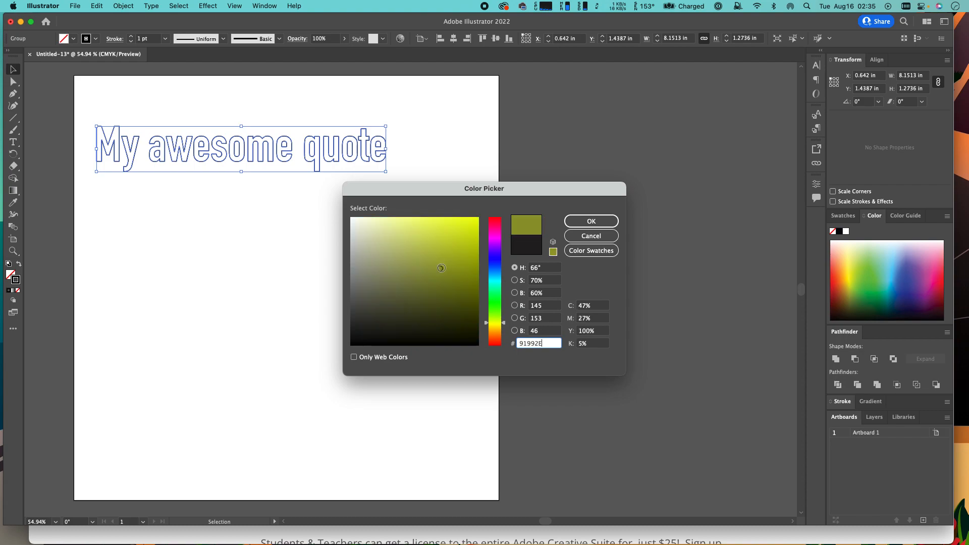
click(594, 223)
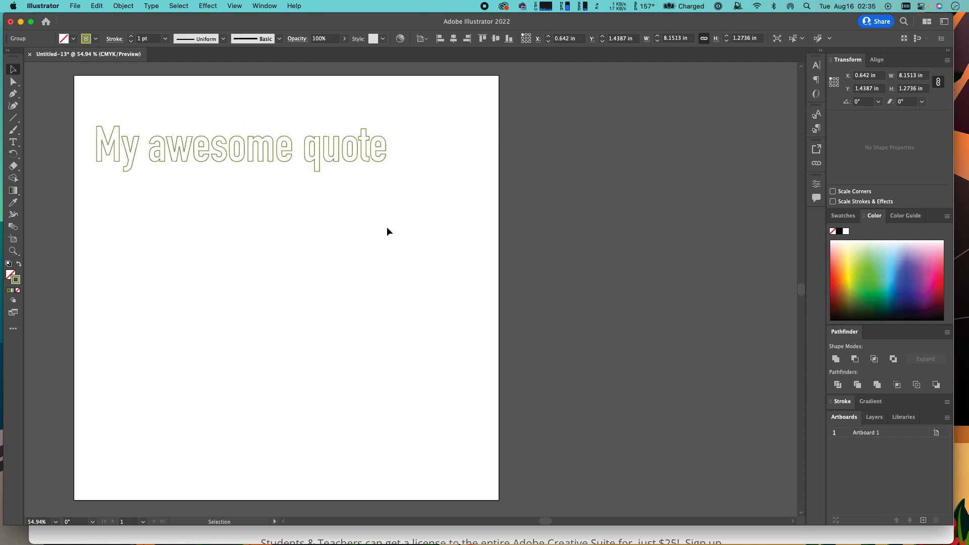
click(422, 223)
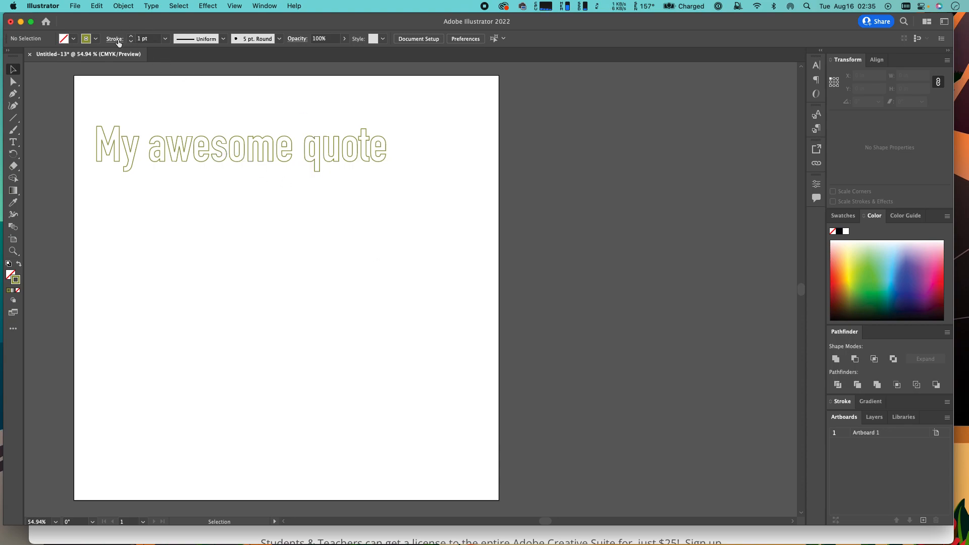
- Save the document on the computer as an Adobe Illustrator file named Quote1 in the Downloads folder
click(75, 7)
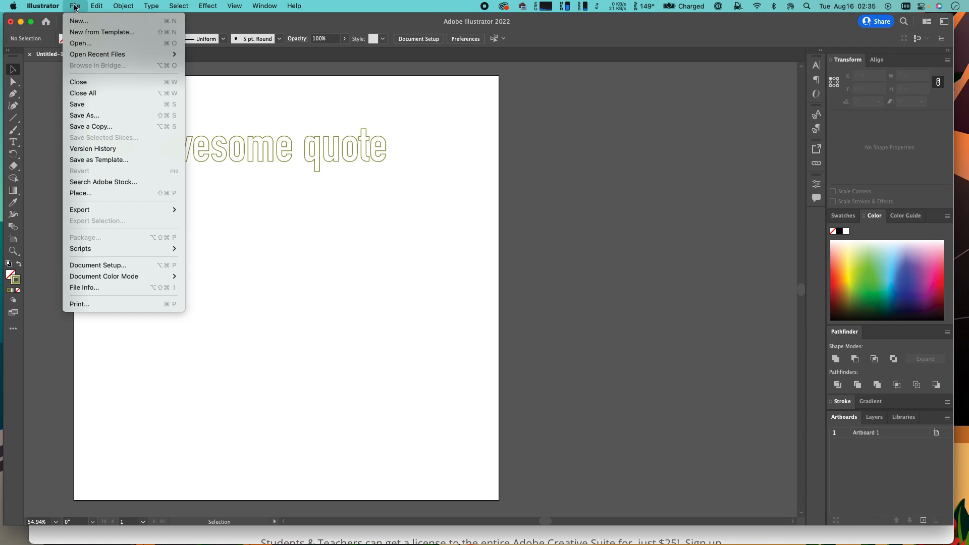
click(96, 115)
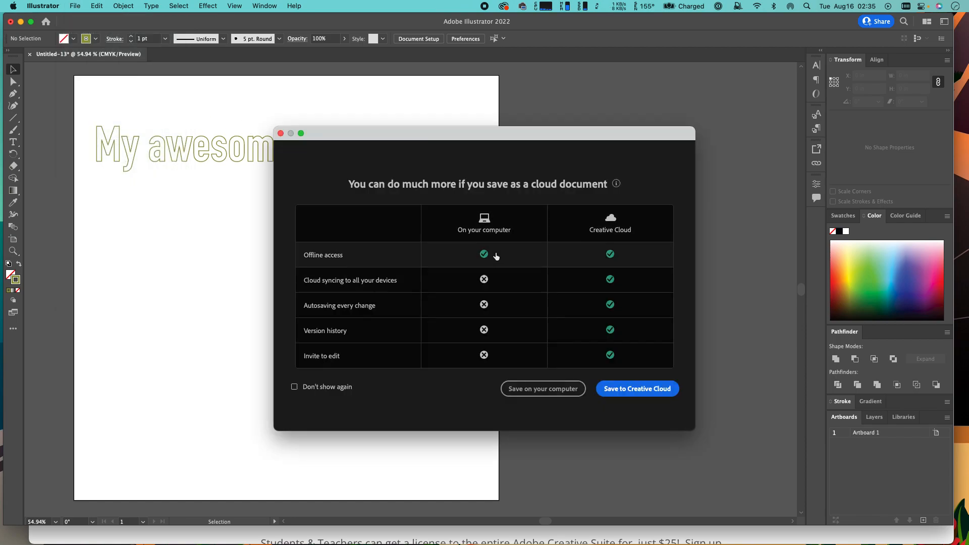
click(524, 389)
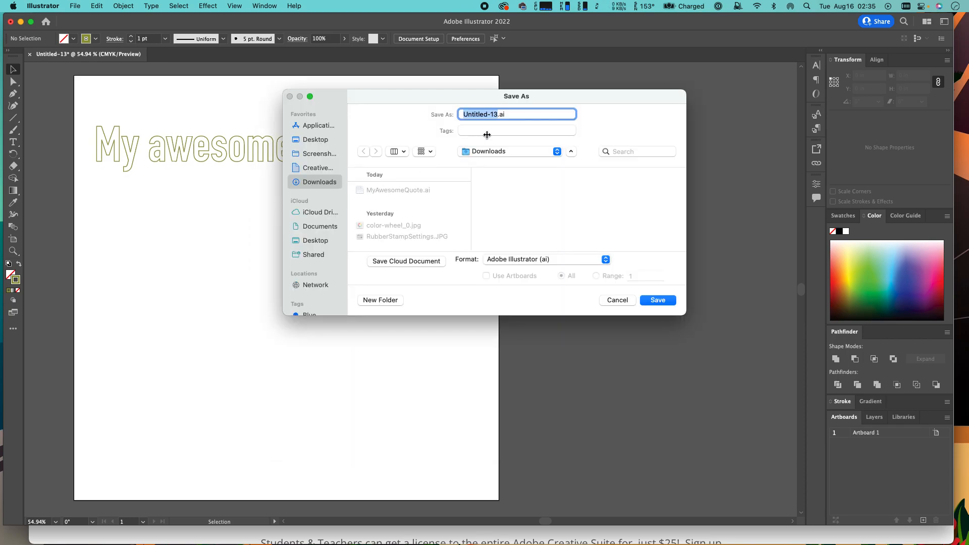
text(Quote1)
key(Return)
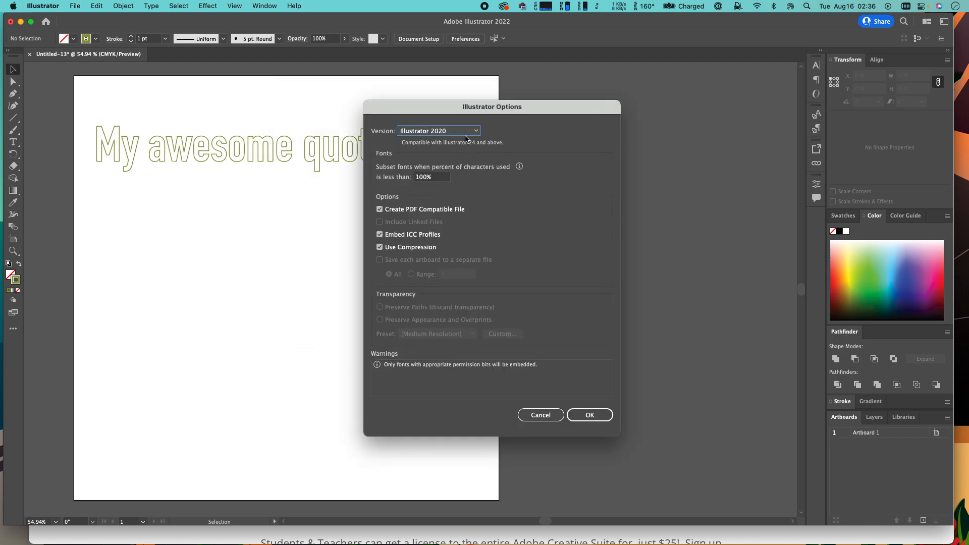
- Choose the legacy Illustrator 8 version for the saved file and complete the save
click(427, 132)
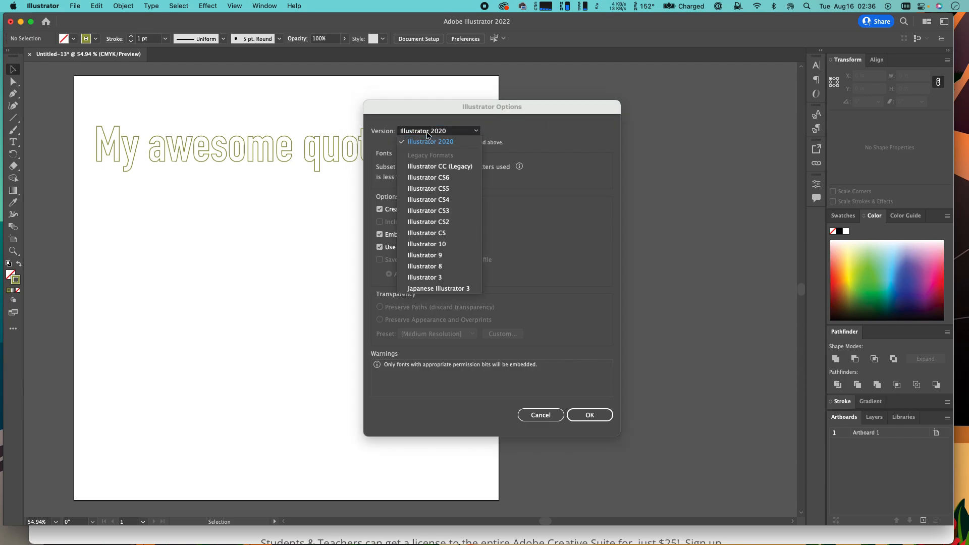
click(442, 267)
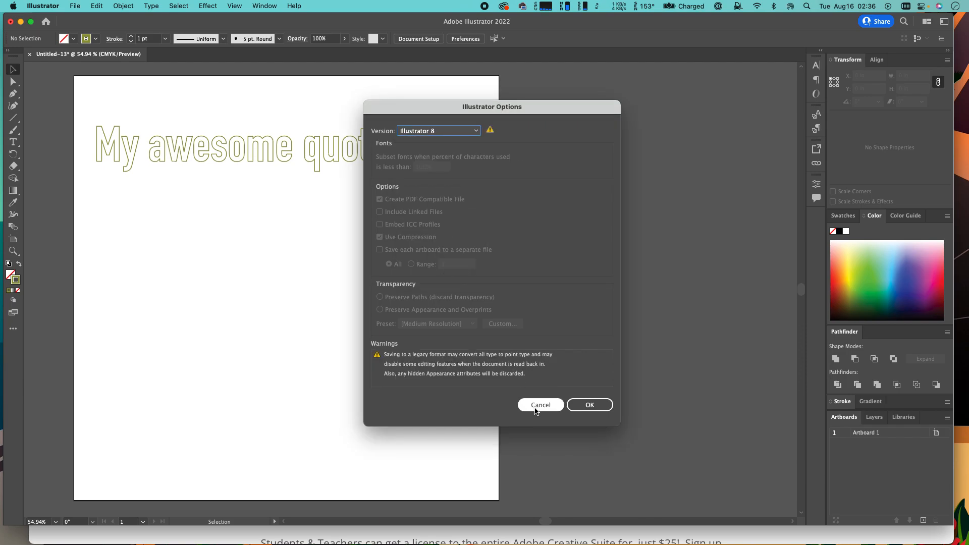
click(580, 412)
click(574, 293)
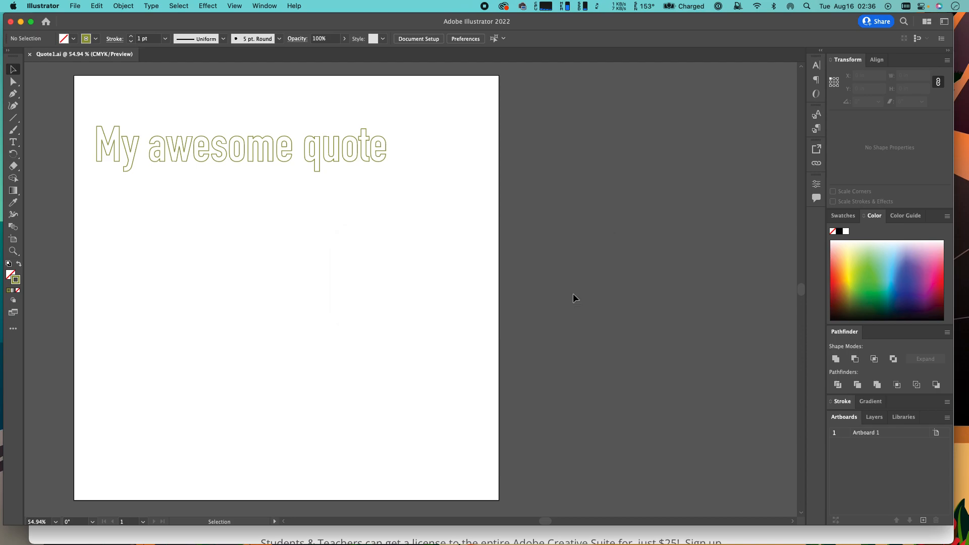